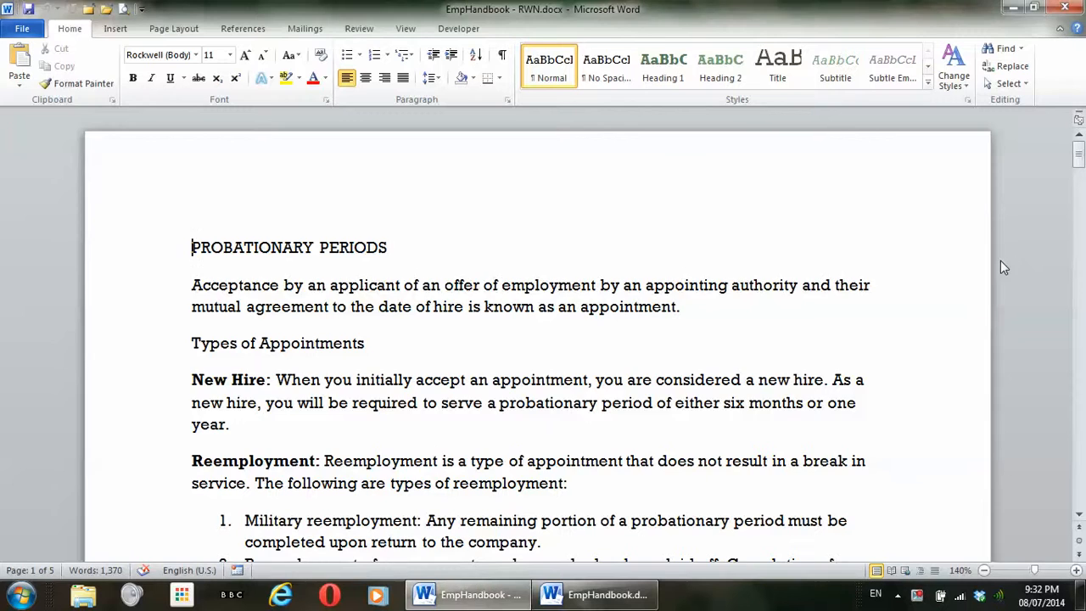
Examine the section labels and page numbering in the footers throughout the EmpHandbook - RWN document, ending back at its start.
scroll(1000, 260, down, 1)
scroll(1000, 263, down, 7)
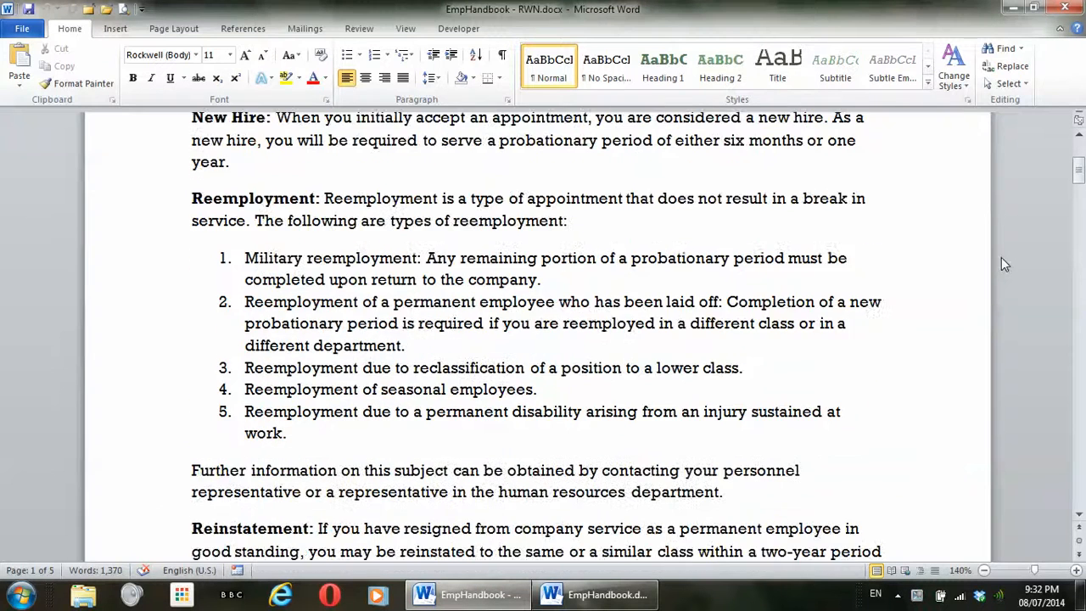
scroll(1007, 259, down, 1)
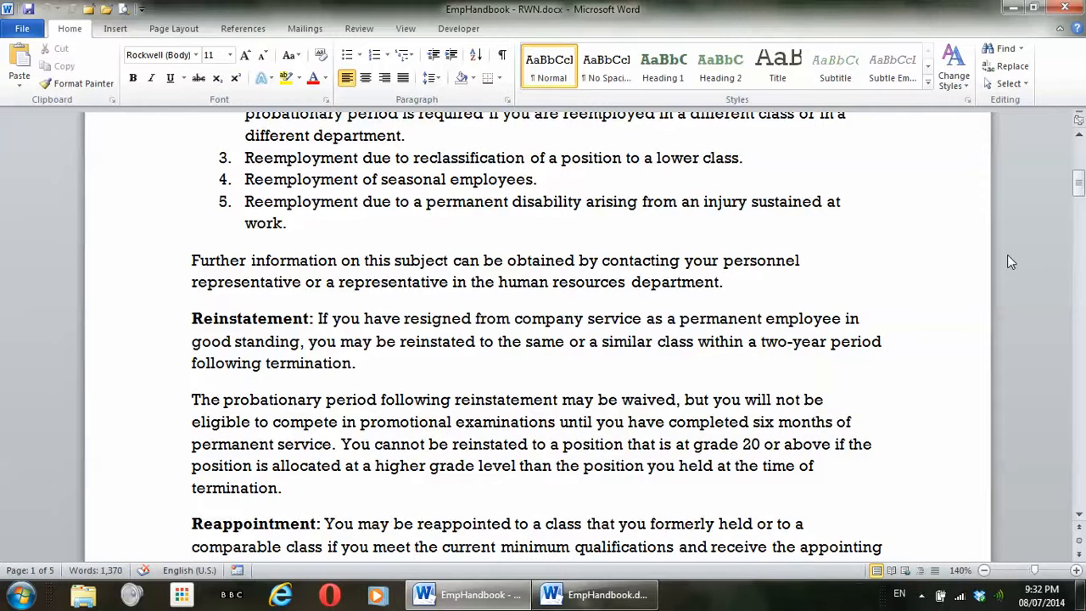
scroll(1010, 263, down, 7)
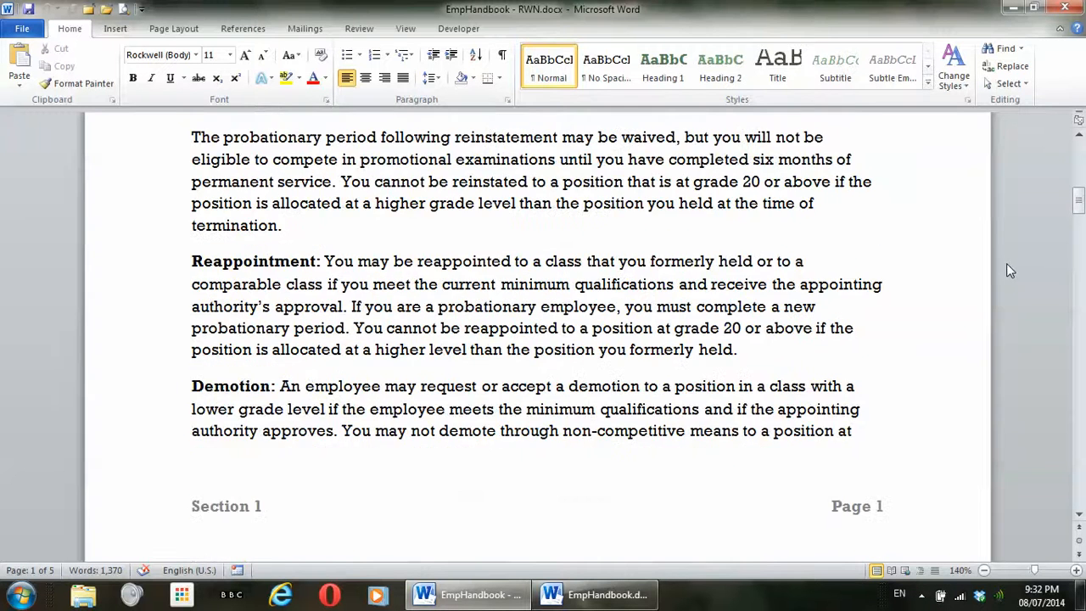
scroll(1008, 269, down, 2)
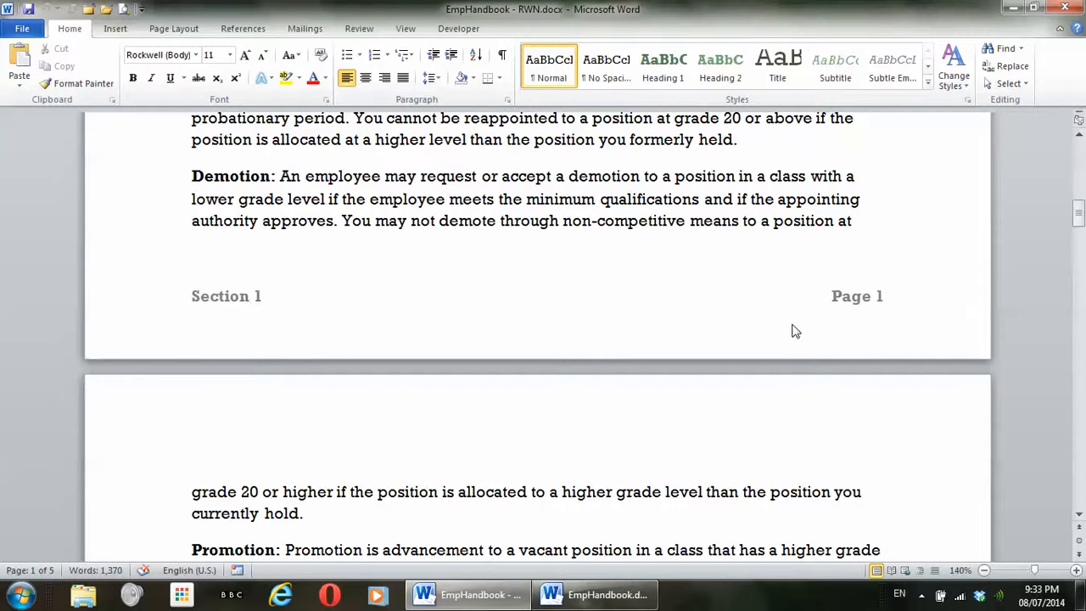
scroll(1048, 328, down, 10)
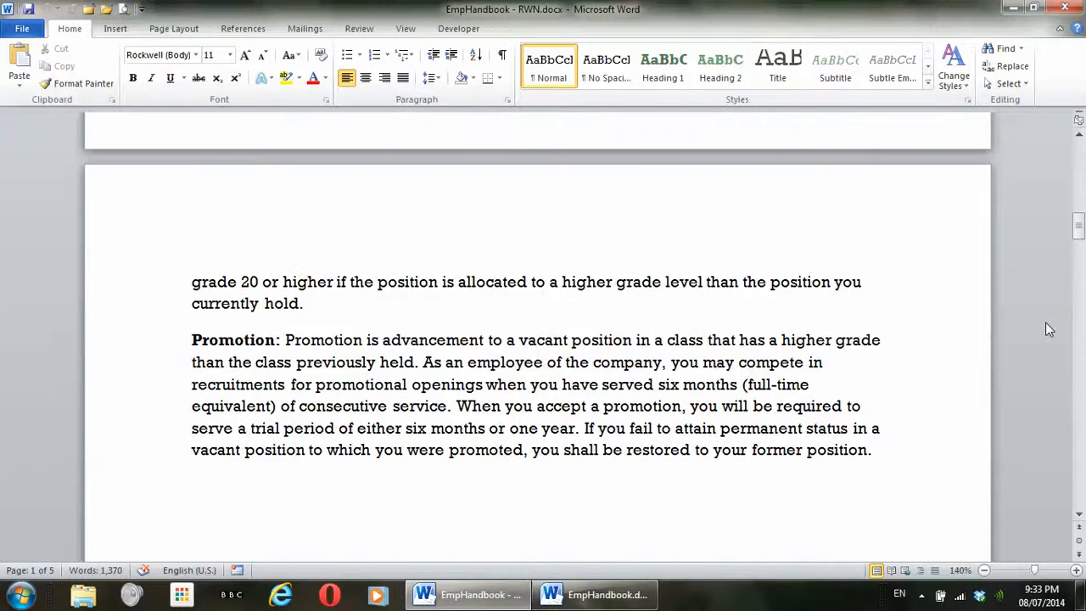
scroll(1043, 340, down, 6)
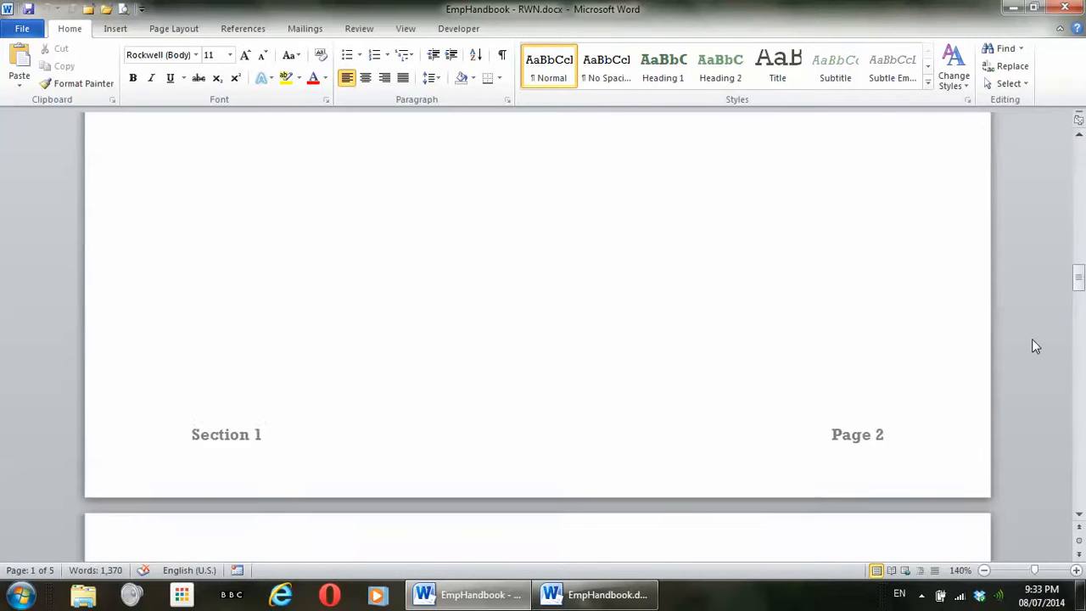
scroll(1047, 331, down, 15)
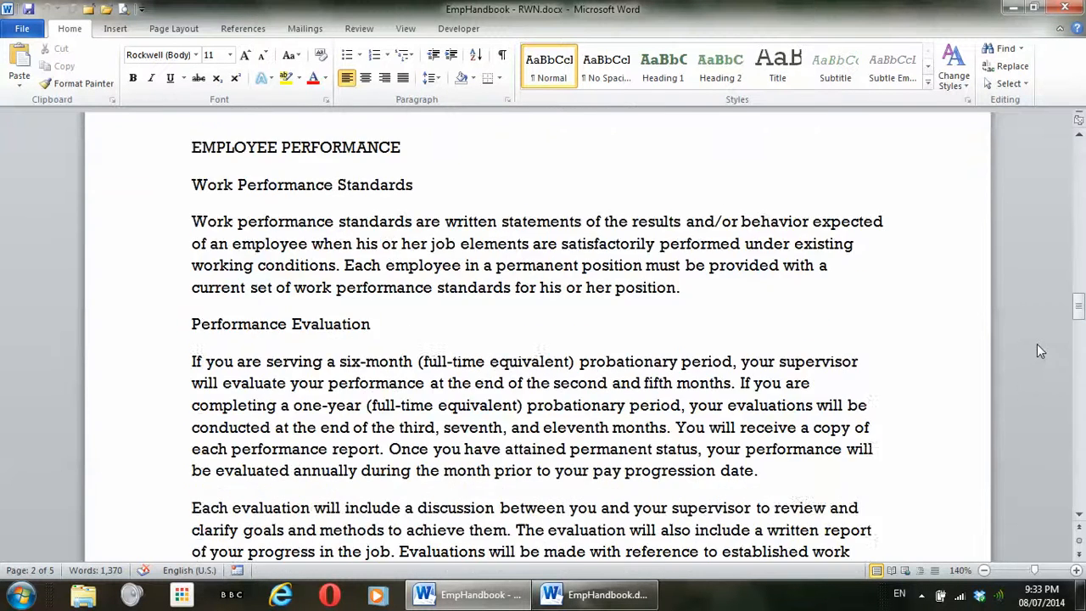
scroll(1045, 343, down, 8)
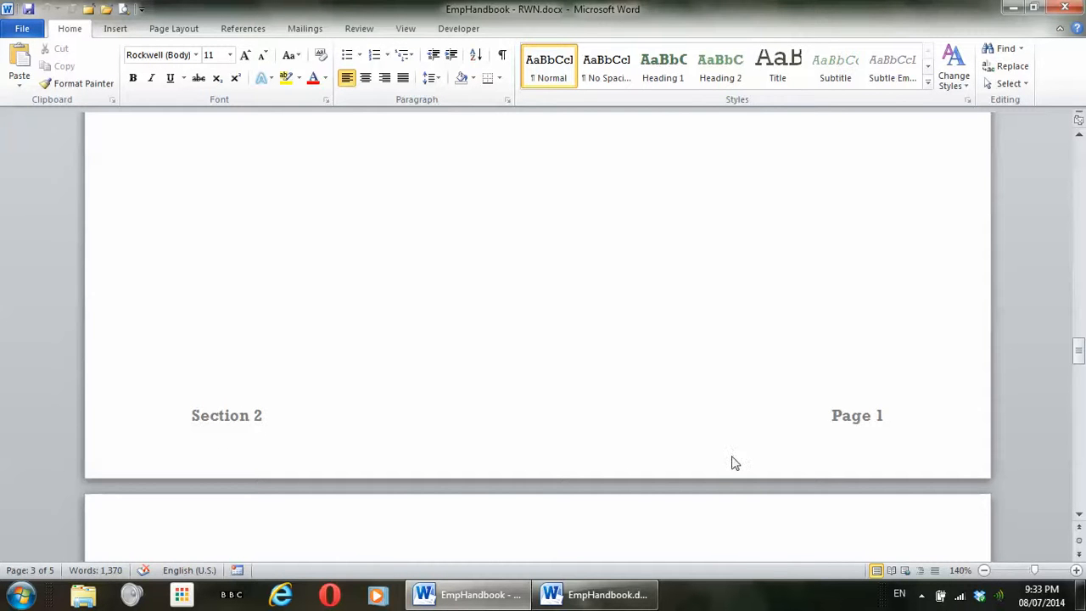
scroll(1021, 424, down, 10)
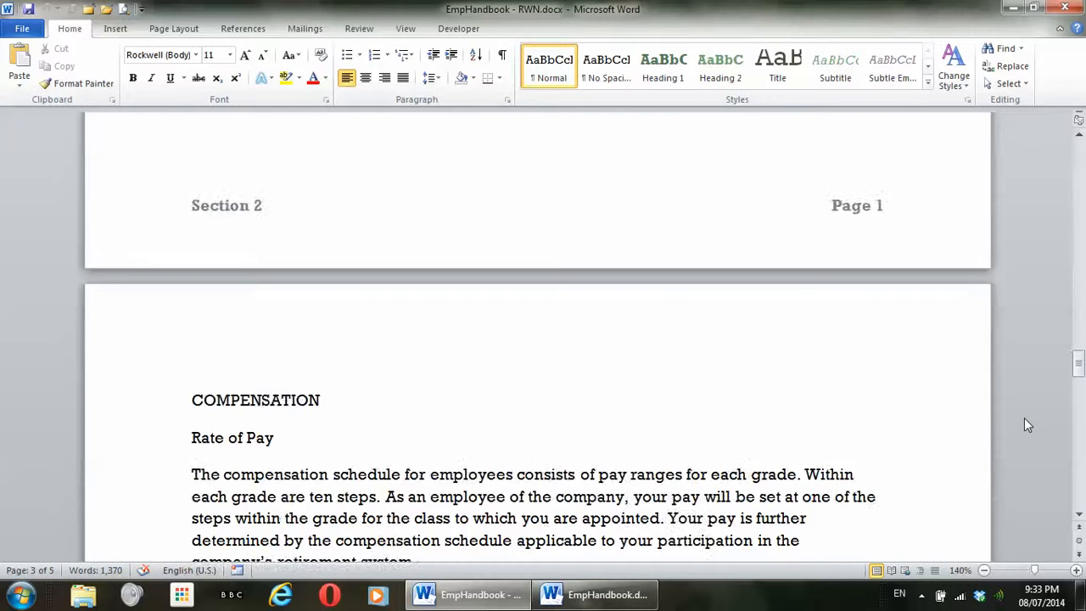
scroll(1018, 428, down, 10)
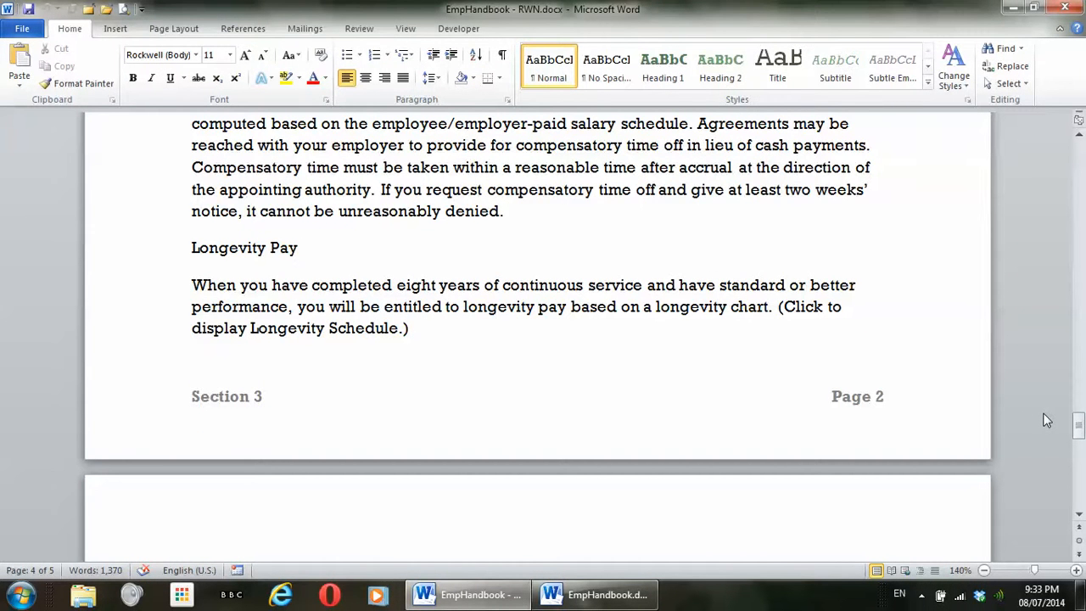
scroll(1044, 416, down, 12)
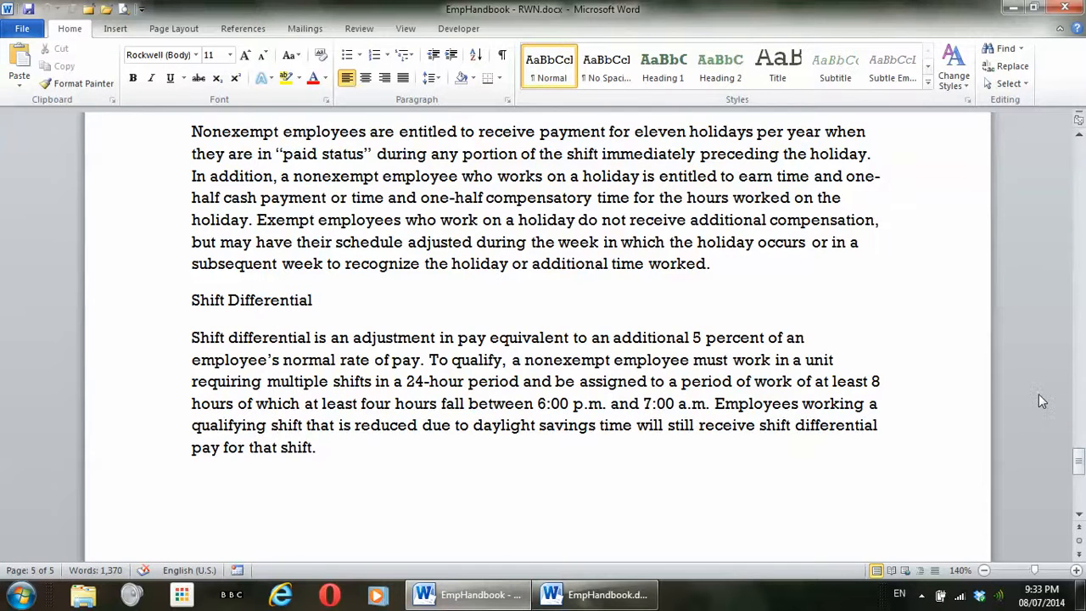
key(ctrl+Home)
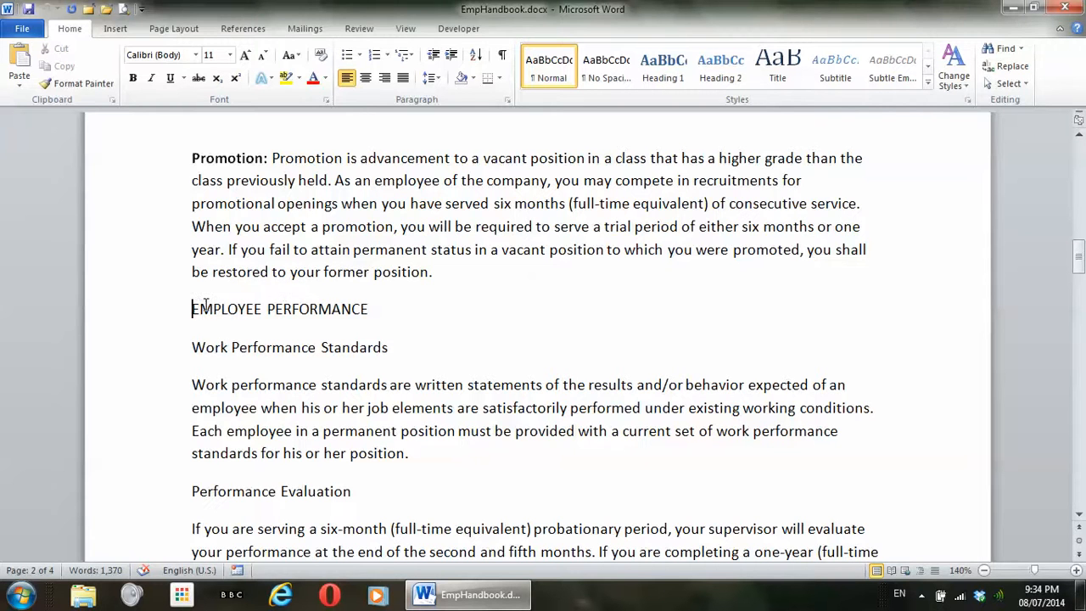
Insert a Next Page section break directly before the EMPLOYEE PERFORMANCE heading.
click(173, 29)
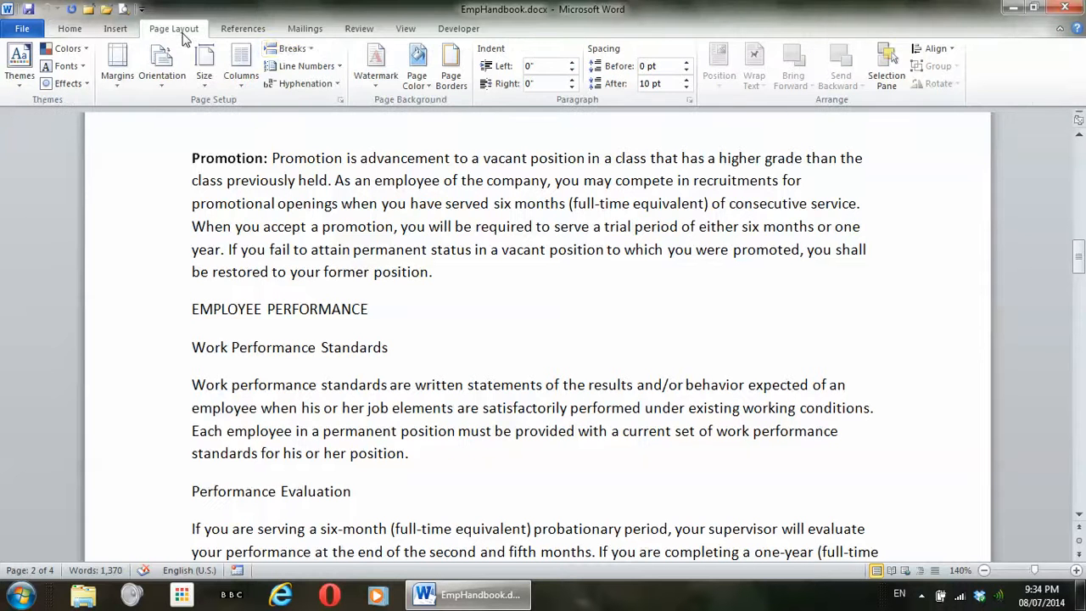
click(290, 49)
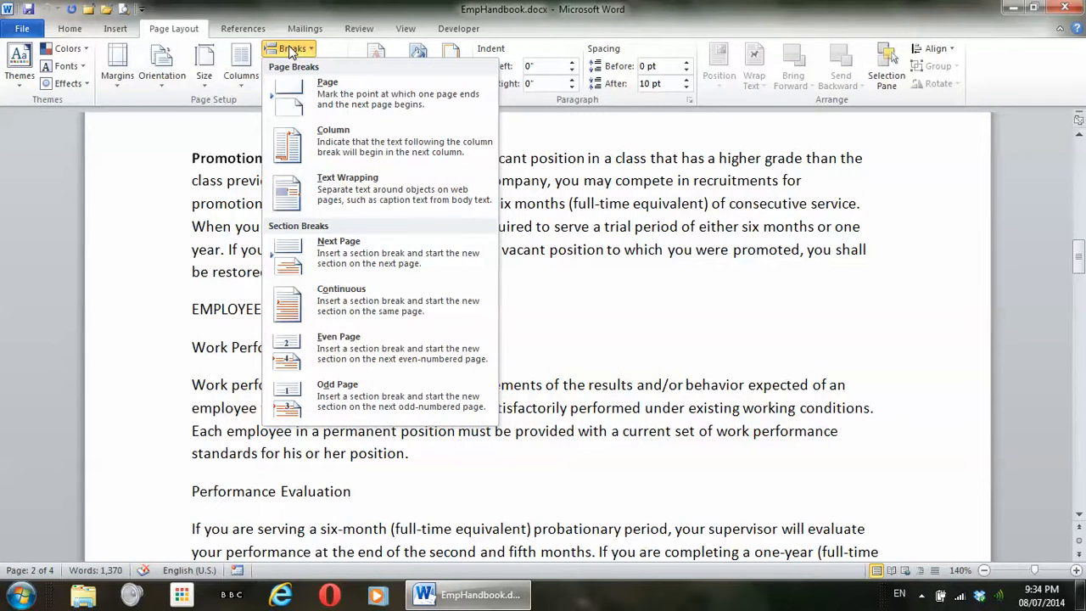
click(395, 254)
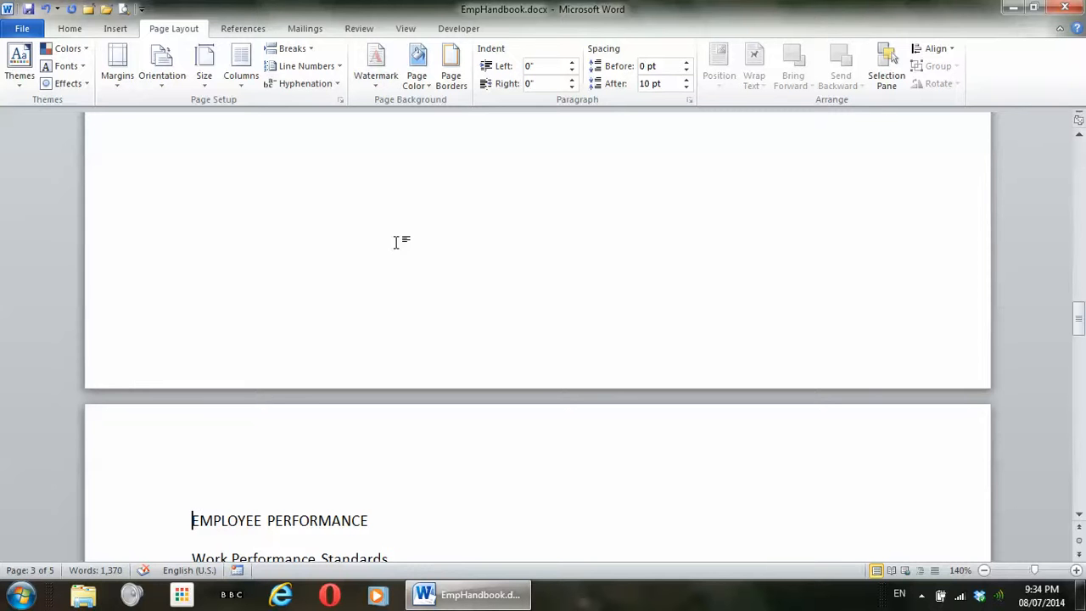
Edit the first section's footer to show "Section 1" left-aligned and "Page" followed by a plain page number right-aligned.
key(ctrl+Home)
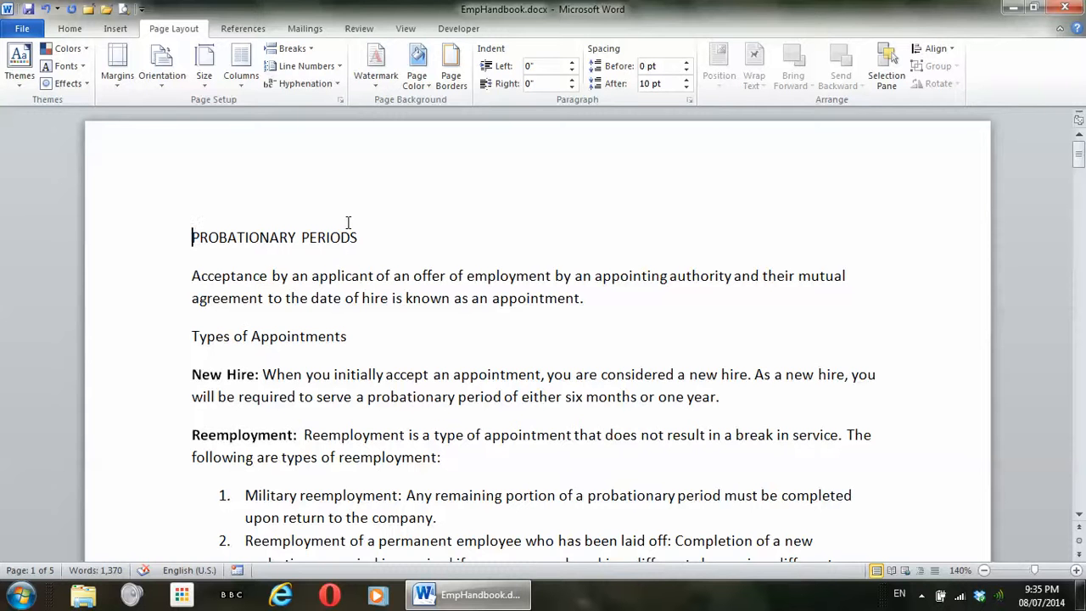
click(115, 29)
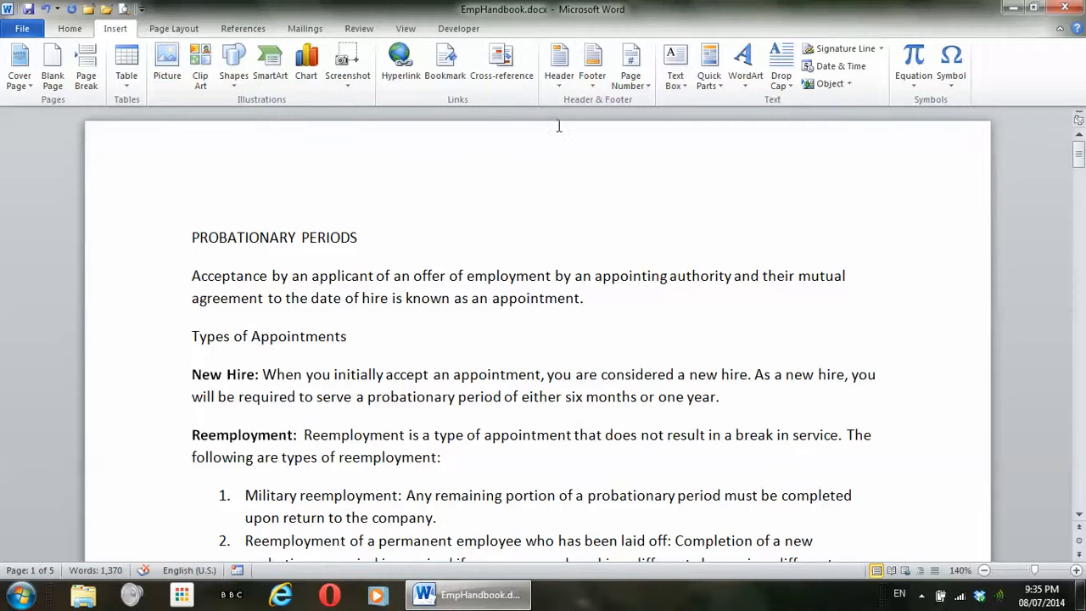
click(598, 76)
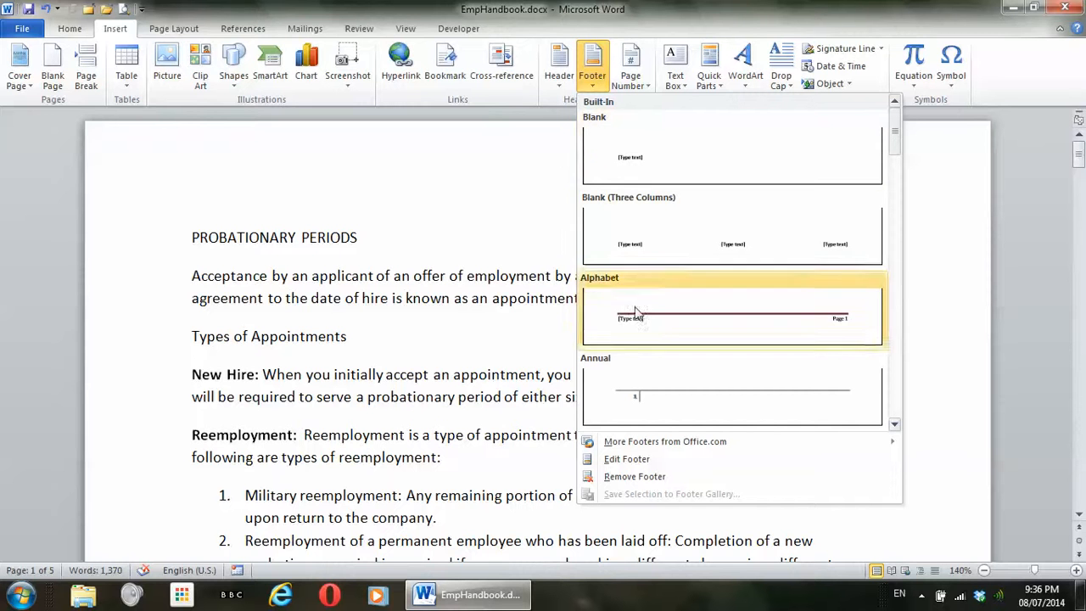
click(628, 459)
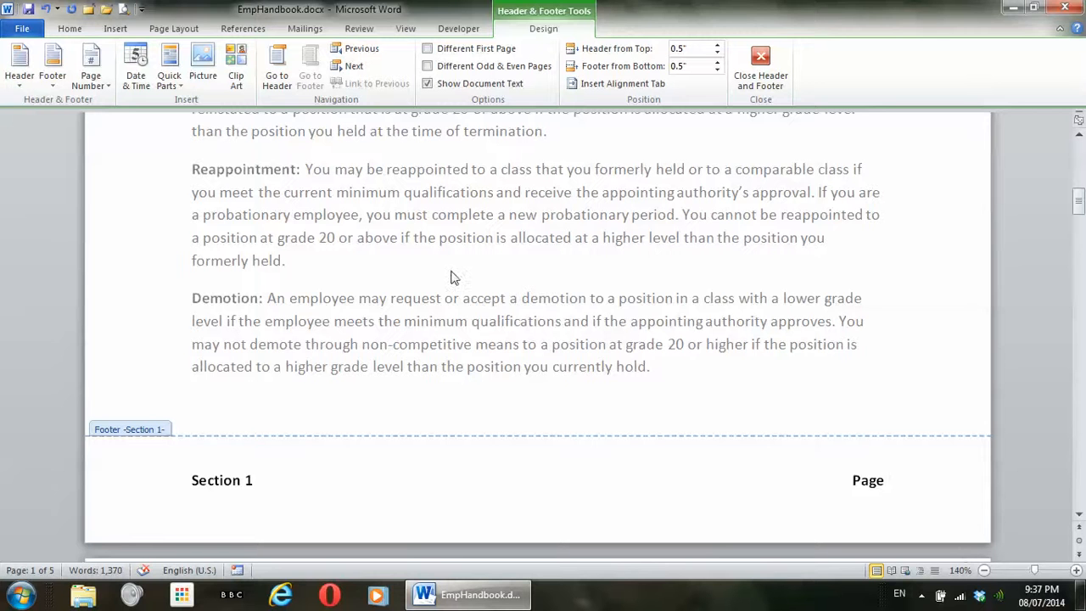
click(97, 72)
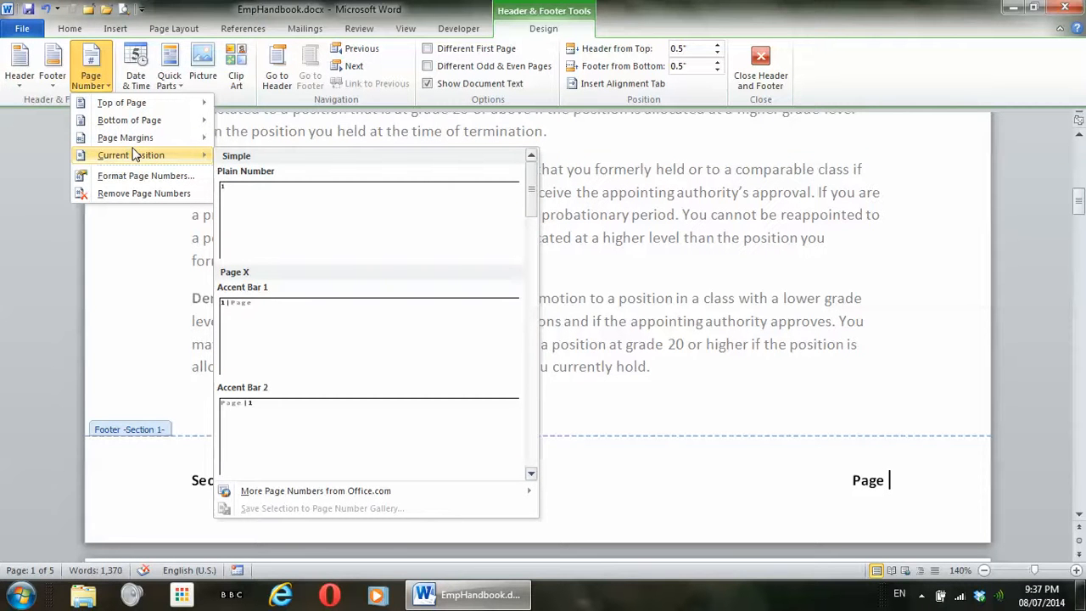
click(282, 206)
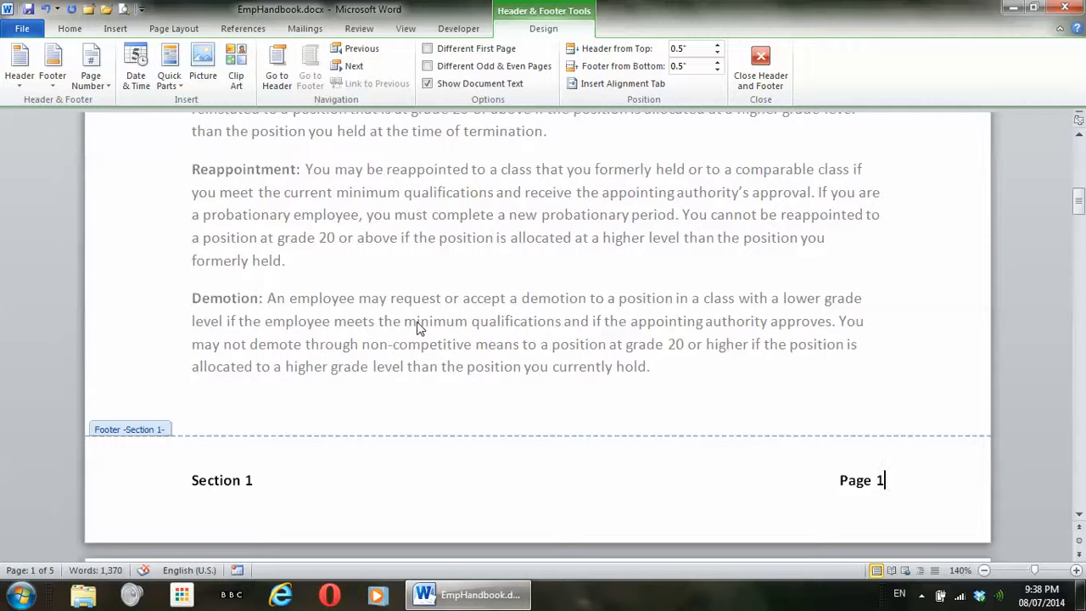
Unlink the second section's footer from the previous one, change its label to "Section 2", and return to the body text.
click(355, 66)
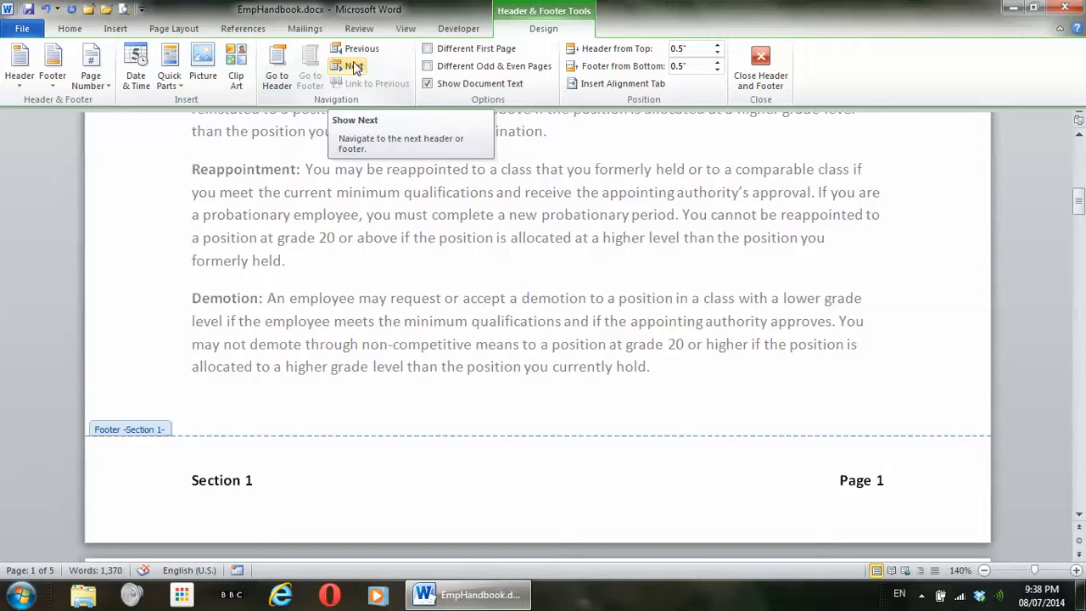
click(354, 66)
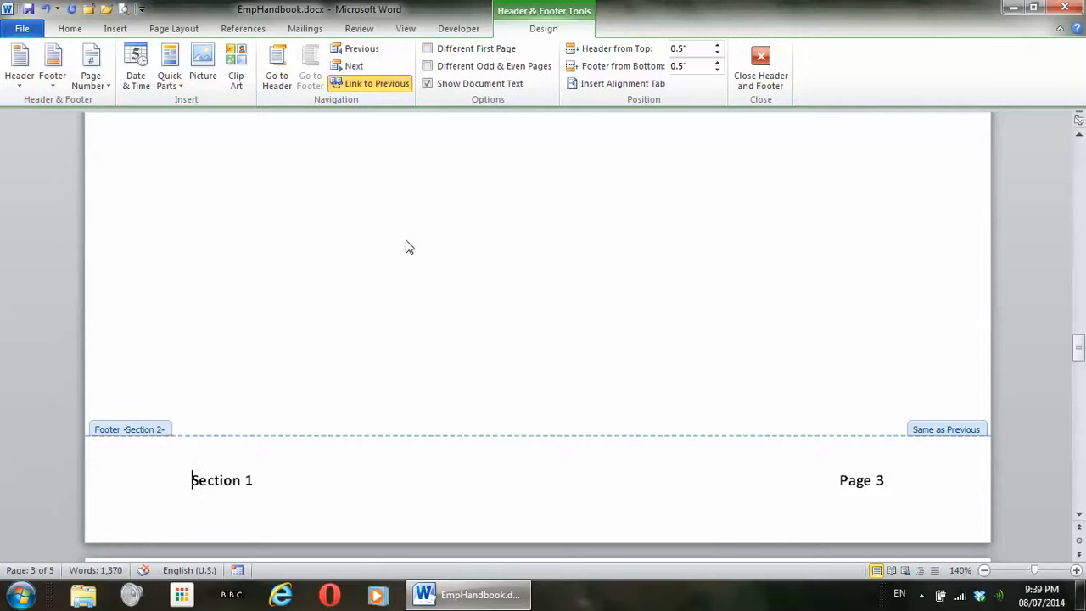
click(392, 87)
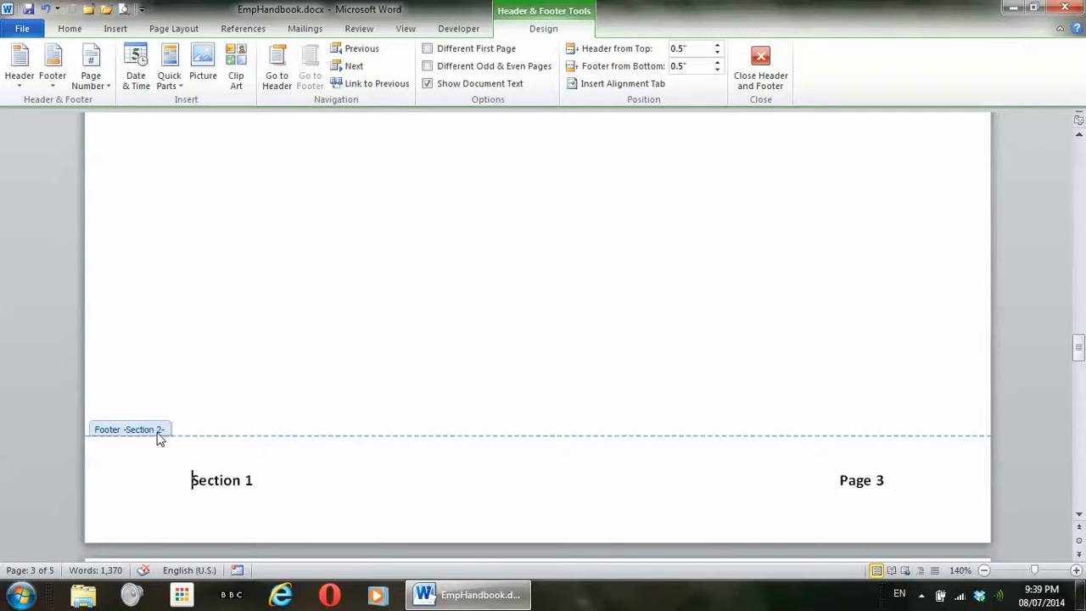
click(245, 481)
drag(245, 480, 252, 481)
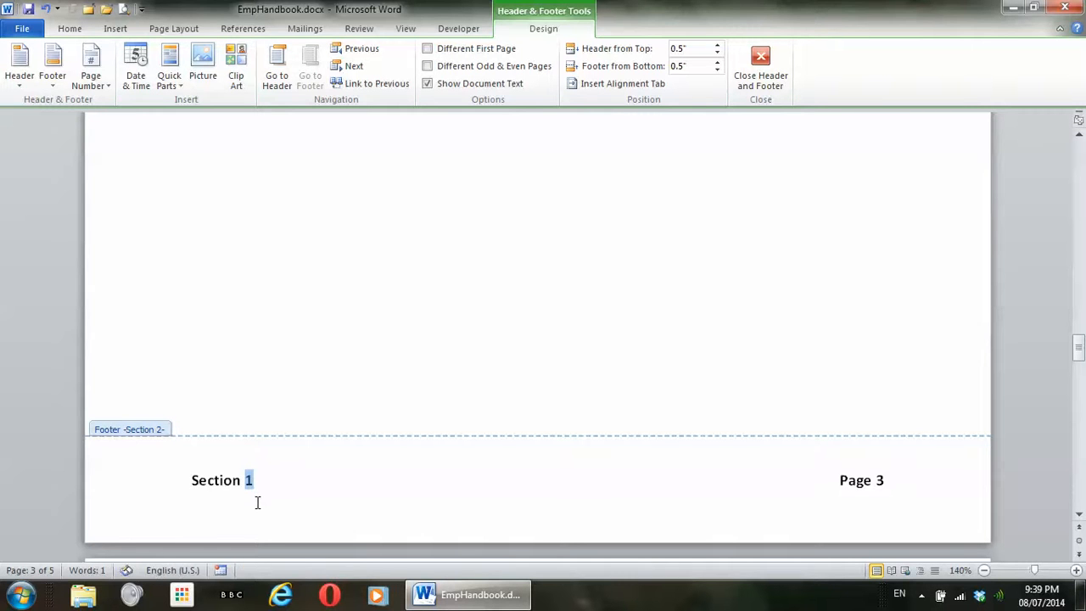
text(2)
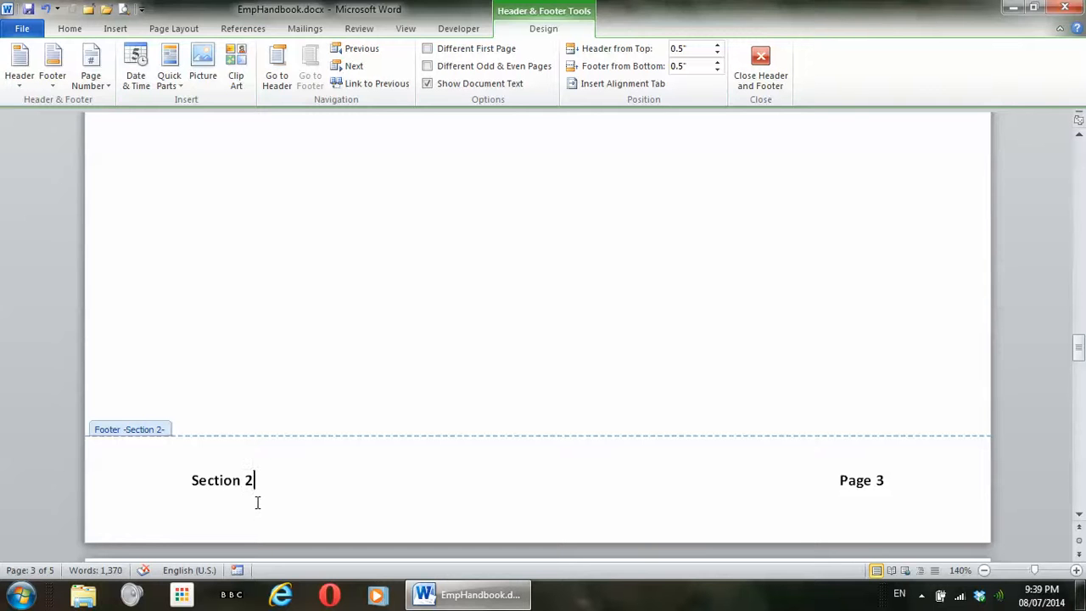
double_click(658, 369)
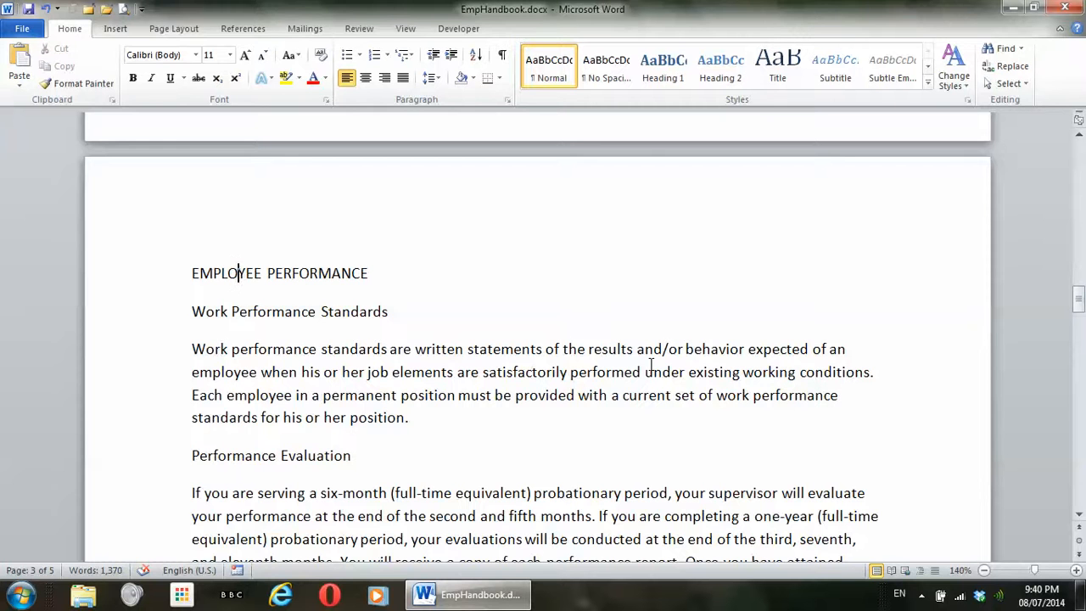
click(502, 349)
drag(1077, 307, 1067, 355)
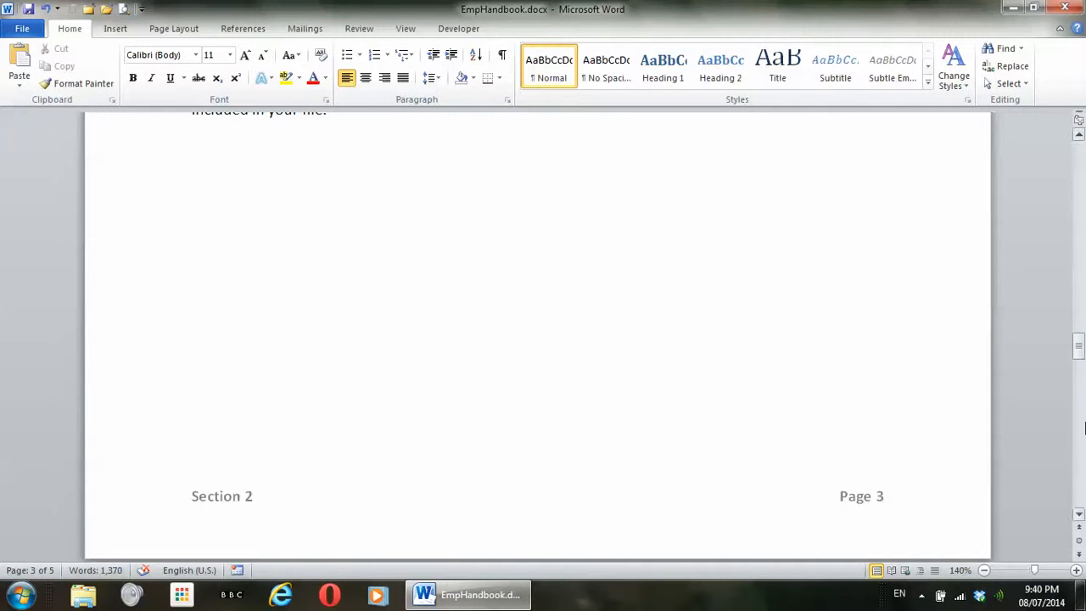
drag(1080, 361, 1078, 311)
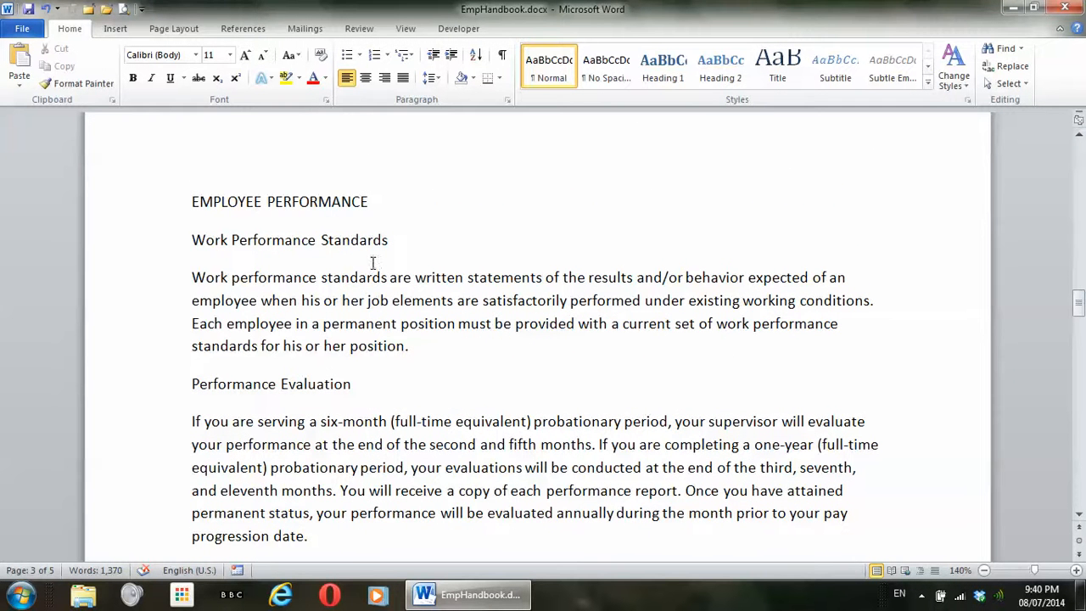
Set the page numbering of the EMPLOYEE PERFORMANCE section to start at 1.
click(309, 201)
click(236, 202)
click(292, 300)
click(382, 323)
click(116, 30)
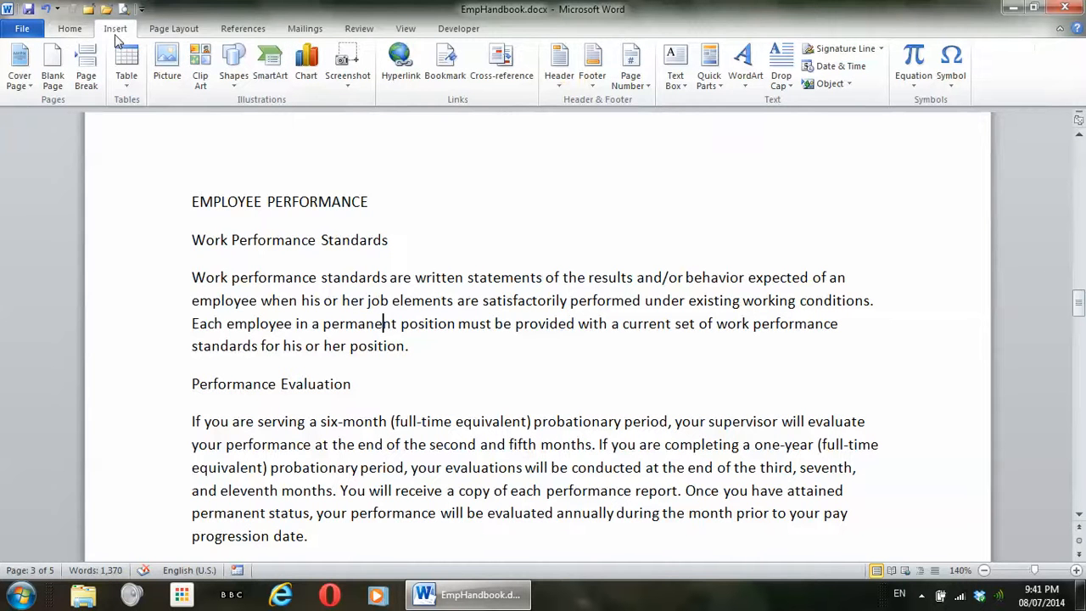
click(640, 75)
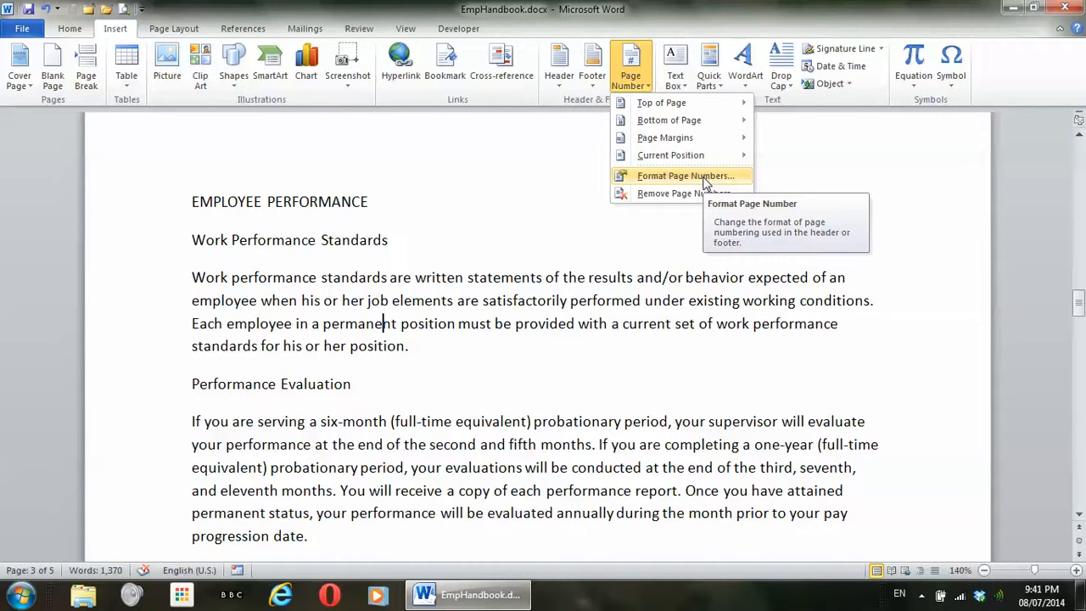
click(746, 176)
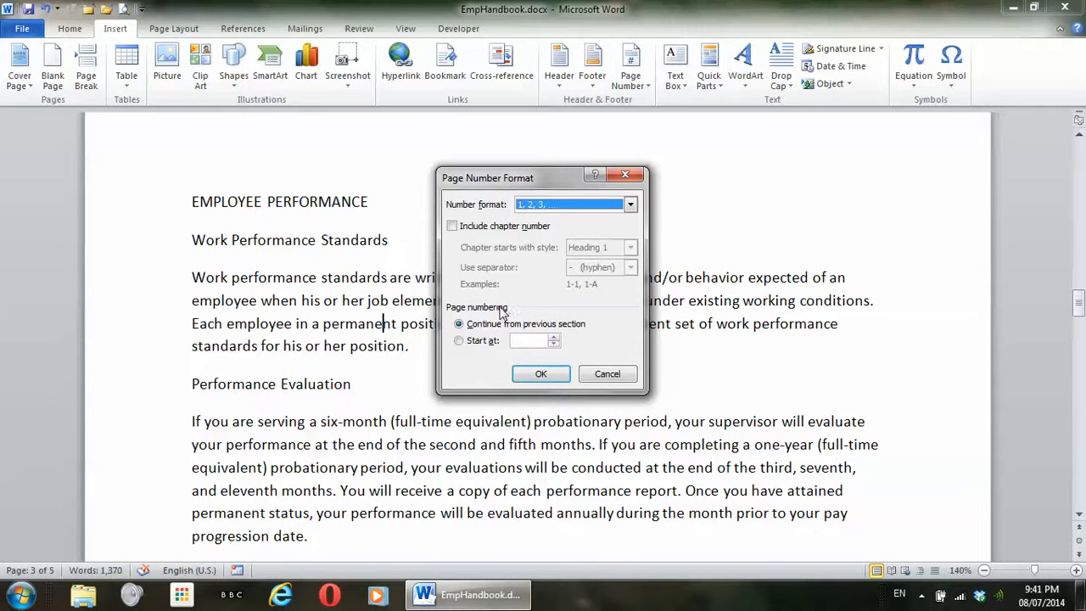
click(458, 341)
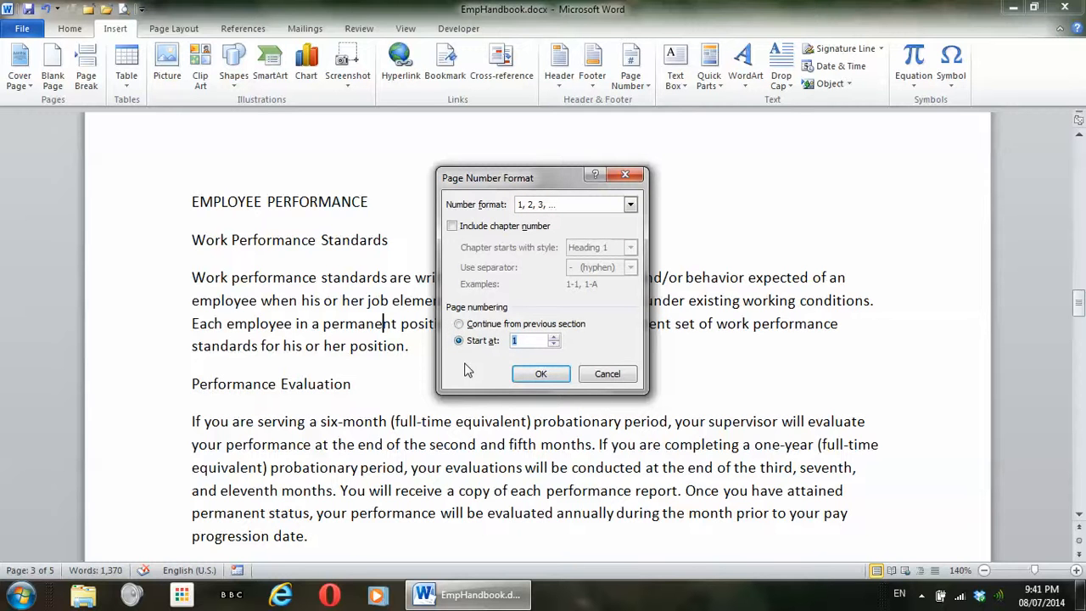
click(538, 375)
scroll(707, 349, down, 3)
scroll(707, 354, down, 10)
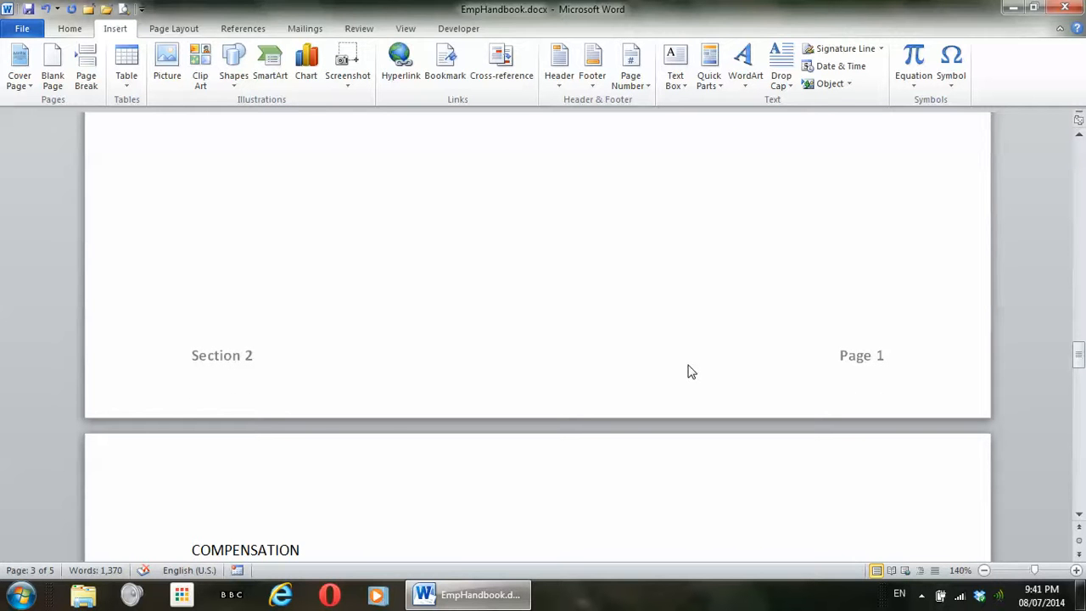
scroll(689, 372, down, 4)
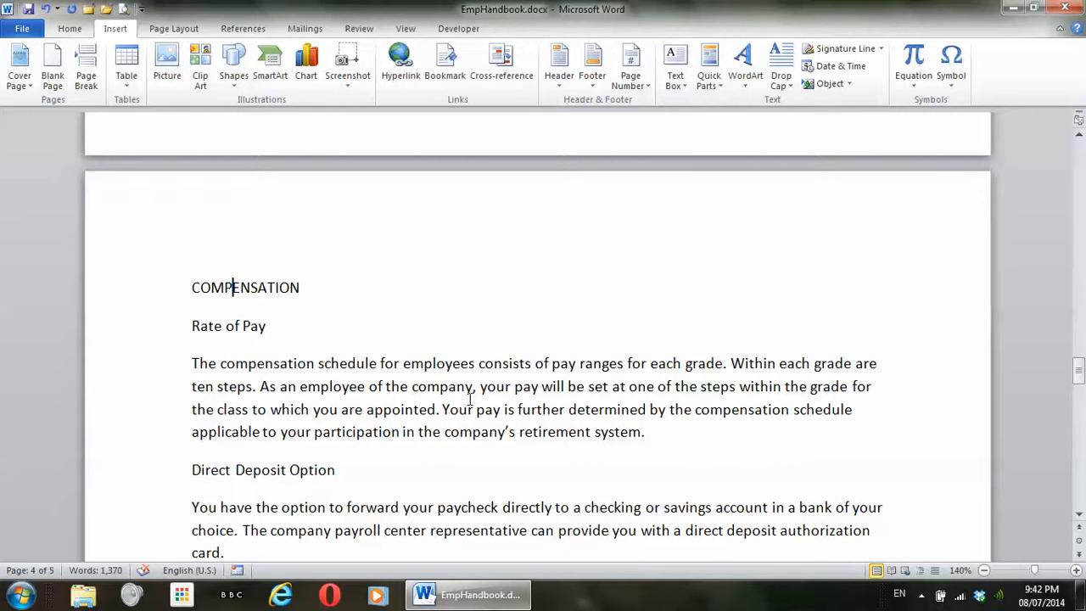
Restart the page numbering of the COMPENSATION section with its own start number instead of continuing from the previous section.
scroll(582, 359, down, 9)
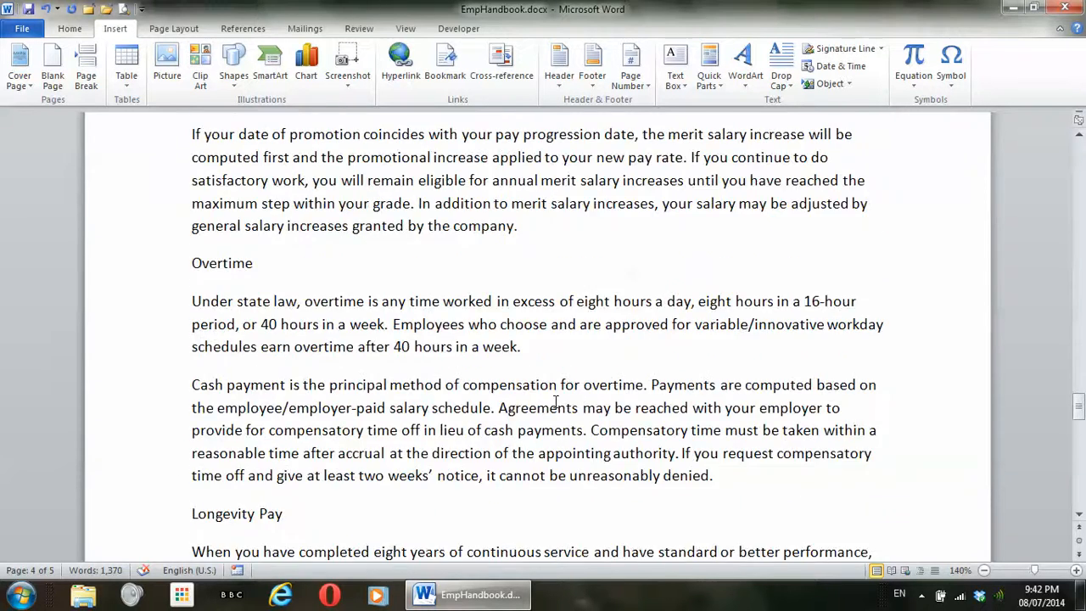
scroll(550, 409, down, 3)
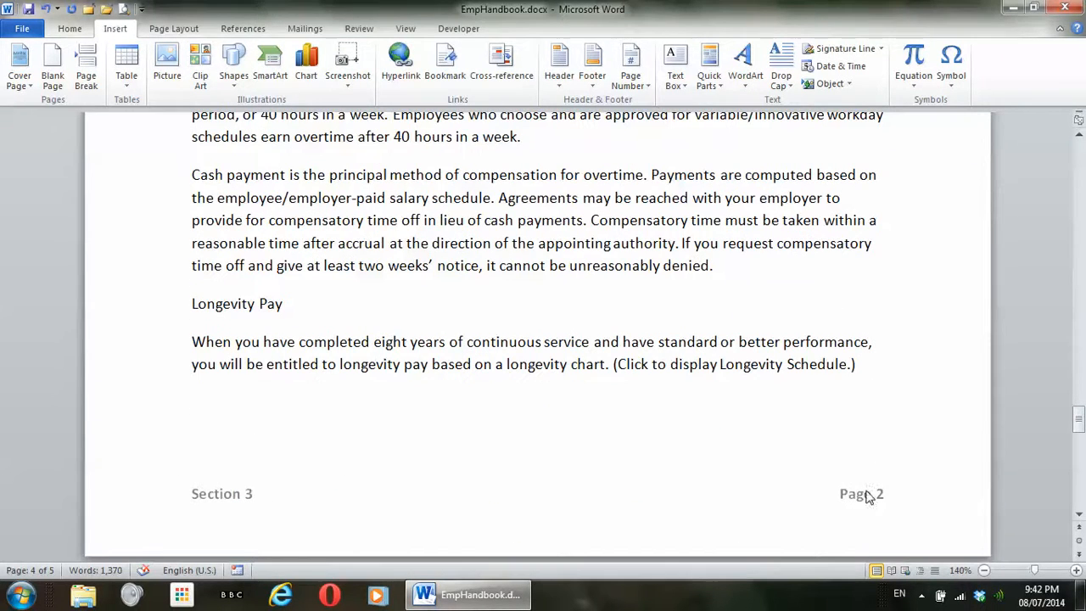
scroll(563, 320, up, 12)
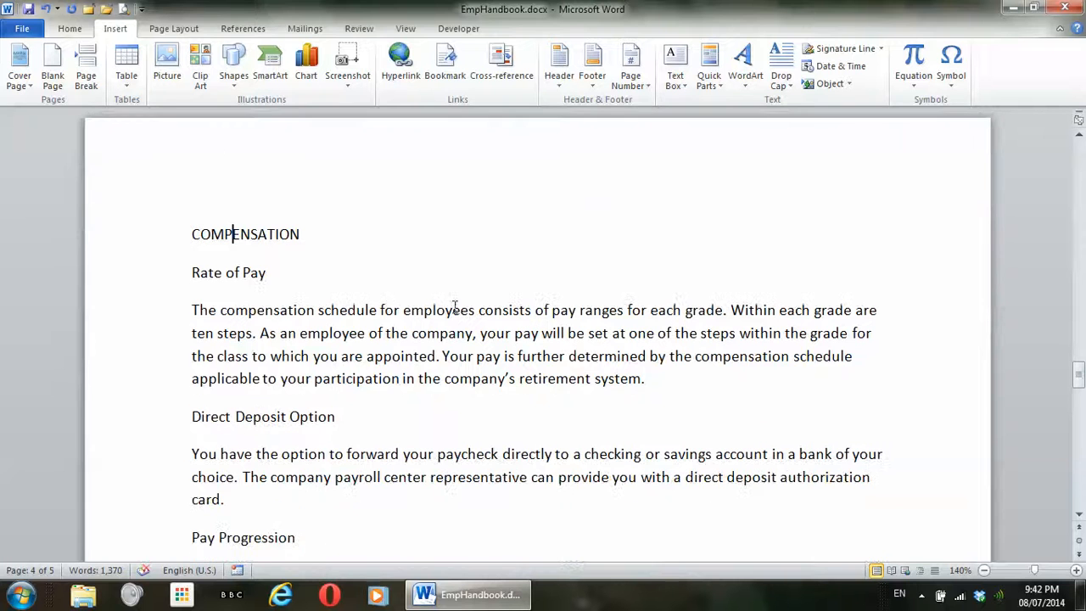
click(378, 309)
click(636, 78)
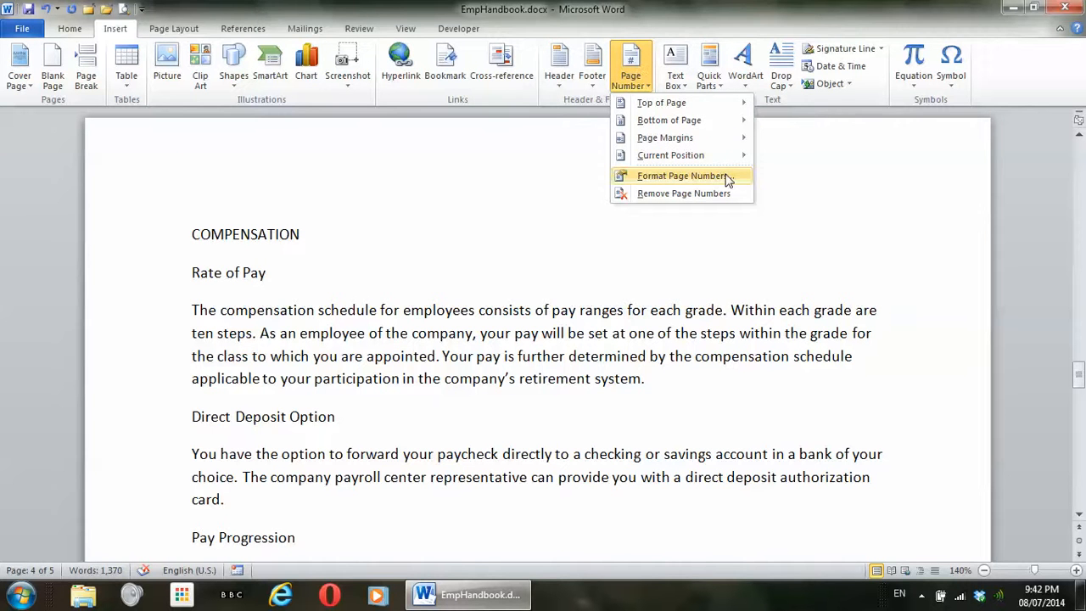
click(682, 176)
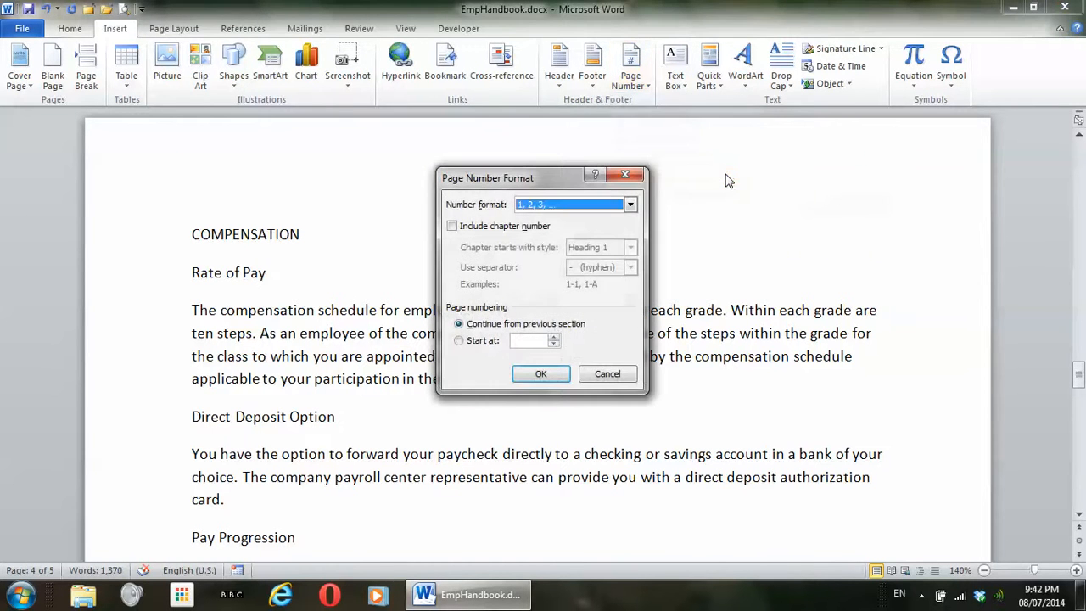
click(485, 342)
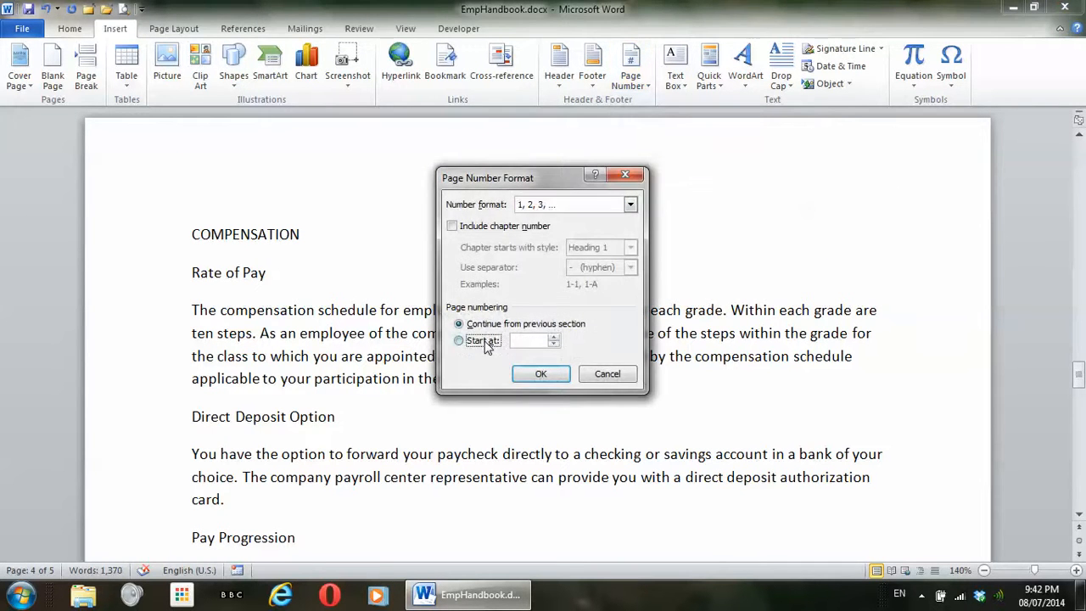
click(544, 367)
click(547, 370)
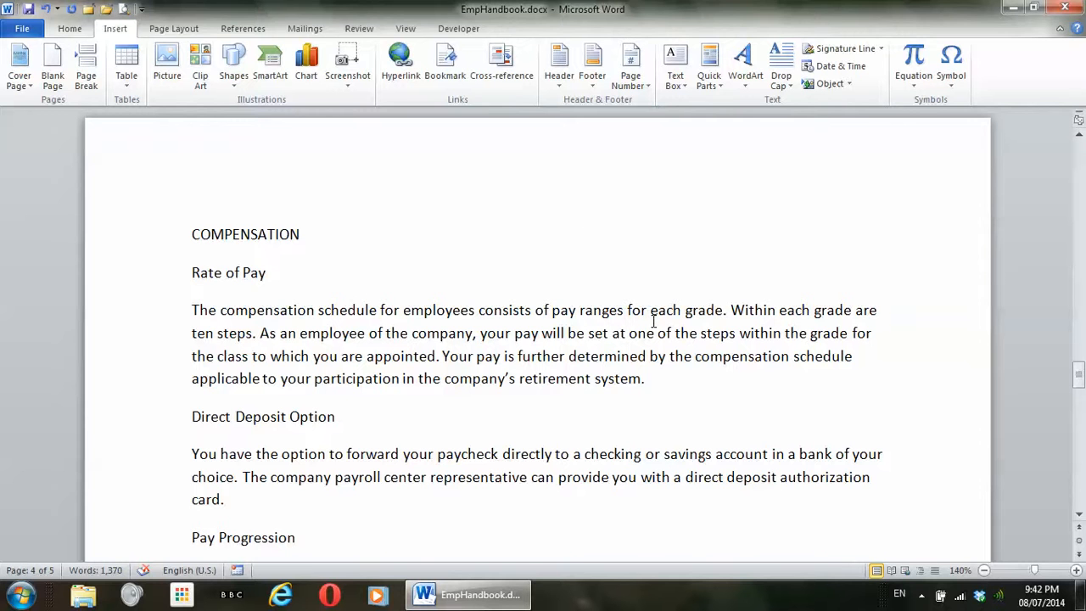
Apply the built-in Foundry theme to the employee handbook.
click(194, 31)
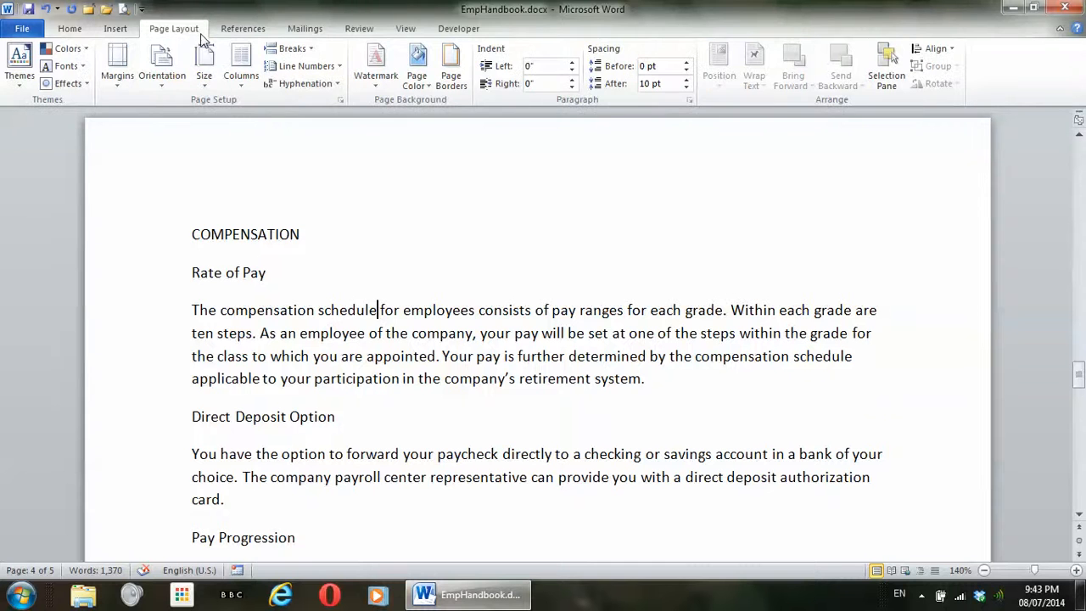
click(18, 73)
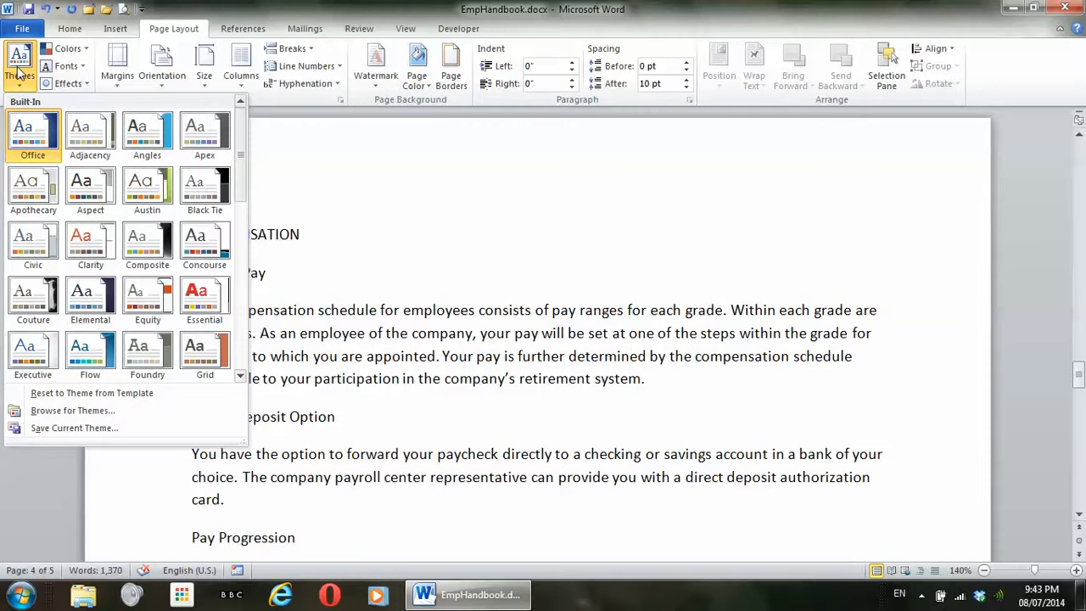
click(146, 349)
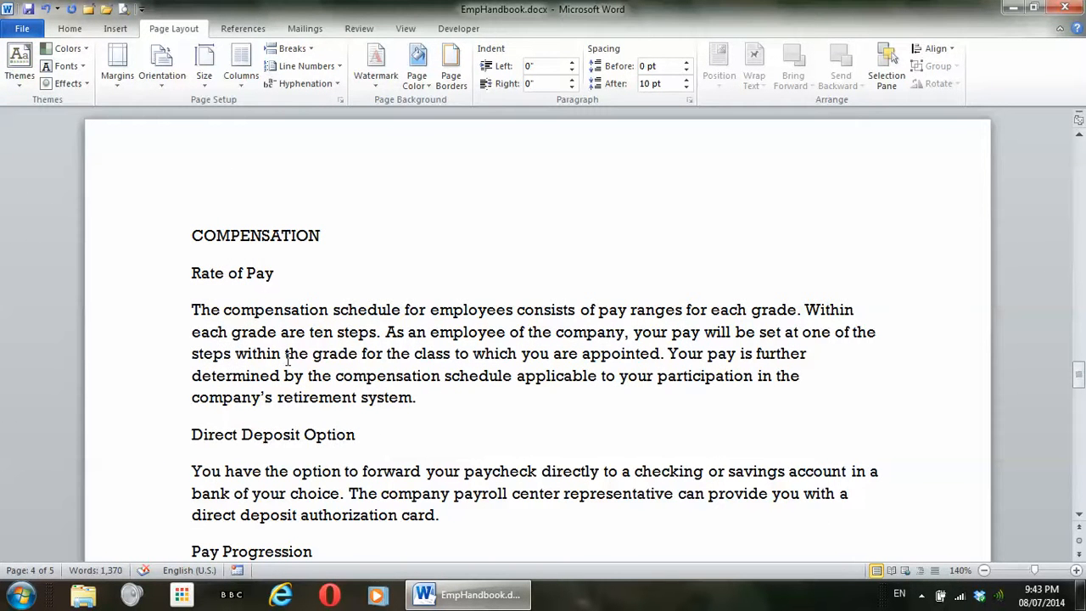